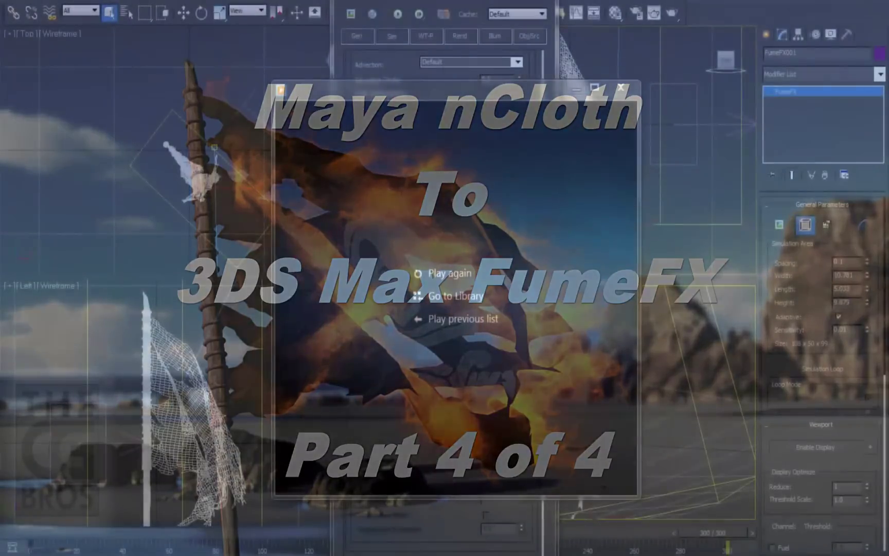
Replay the Preview_06 fire clip five times to watch how the flag burns.
{"action": "mouse_move", "coordinate": [462, 304]}
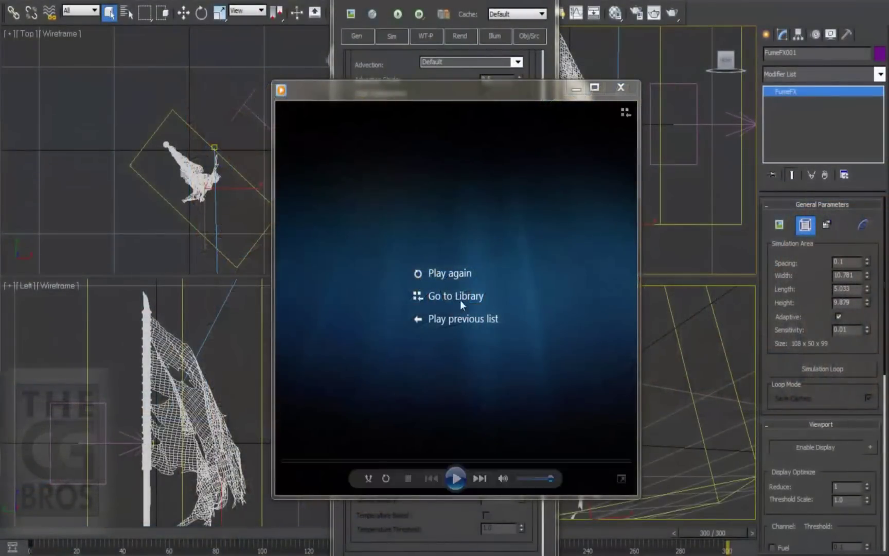
{"action": "left_click", "coordinate": [452, 274]}
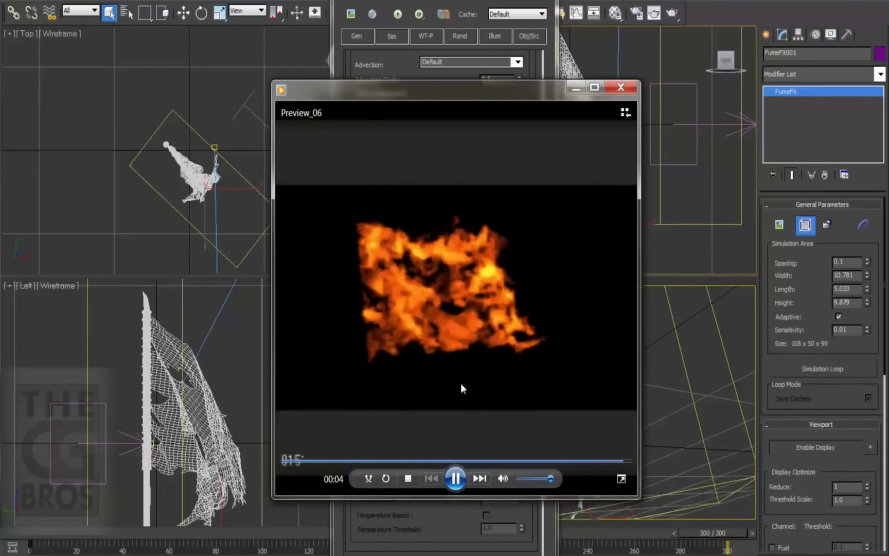
{"action": "left_click", "coordinate": [452, 273]}
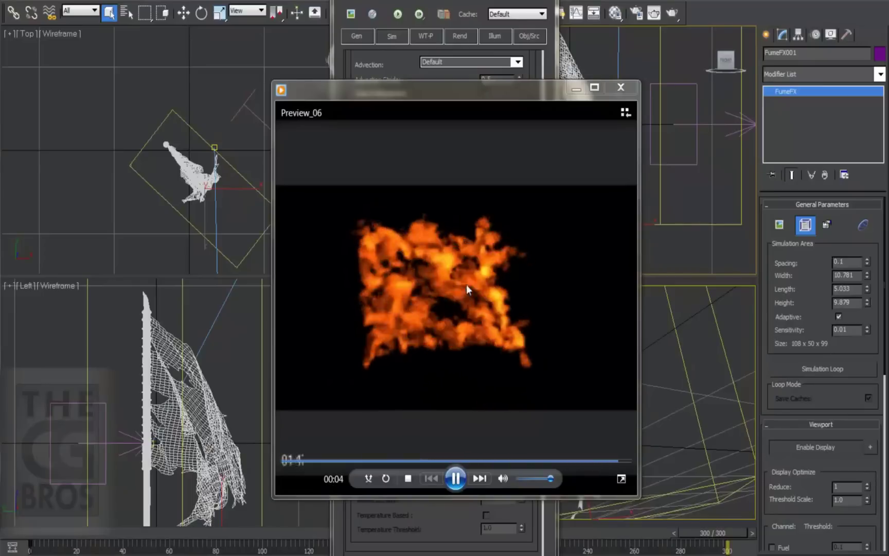
{"action": "left_click", "coordinate": [448, 274]}
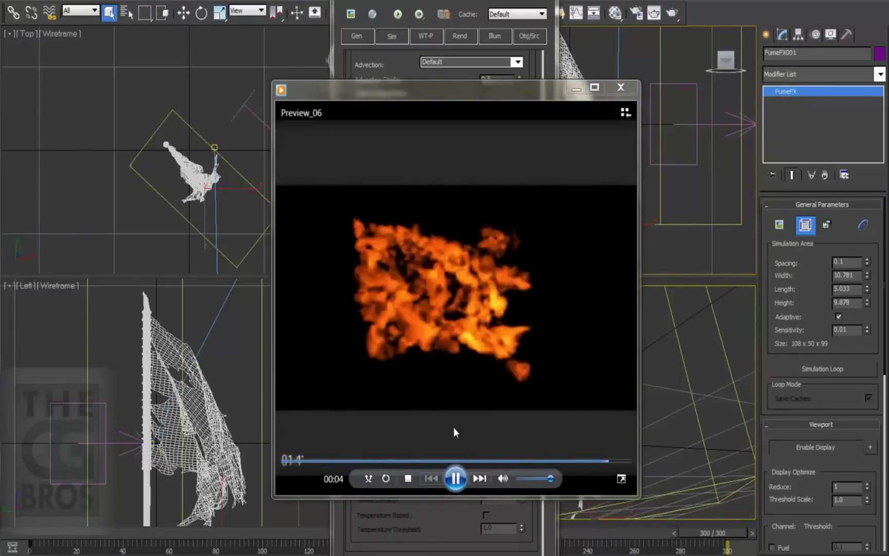
{"action": "left_click", "coordinate": [452, 275]}
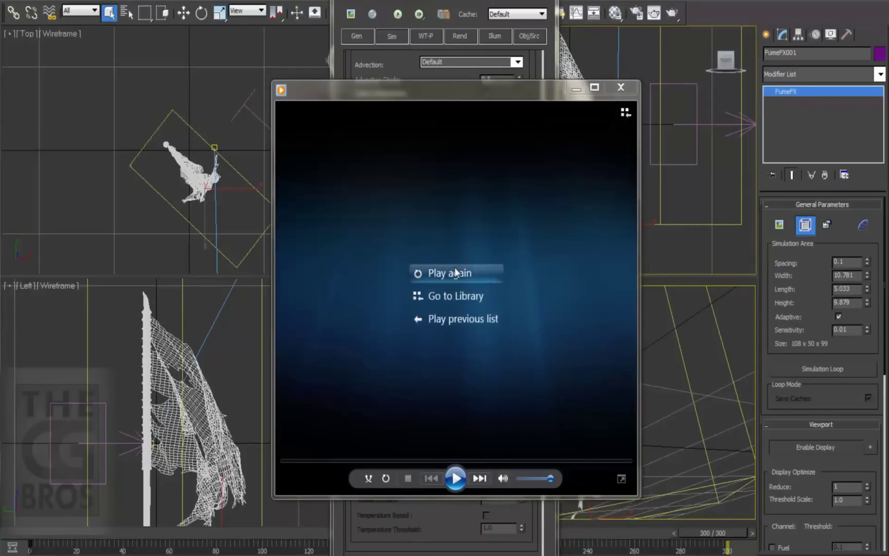
{"action": "left_click", "coordinate": [455, 272]}
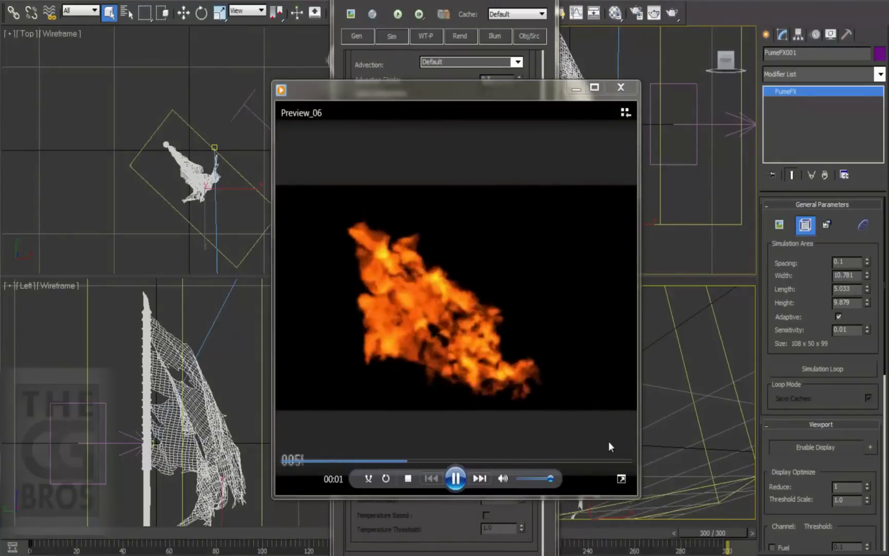
Close the preview and change the fuel Burn Rate from 30.0 to 7.0, then simulate again.
{"action": "left_click", "coordinate": [620, 512]}
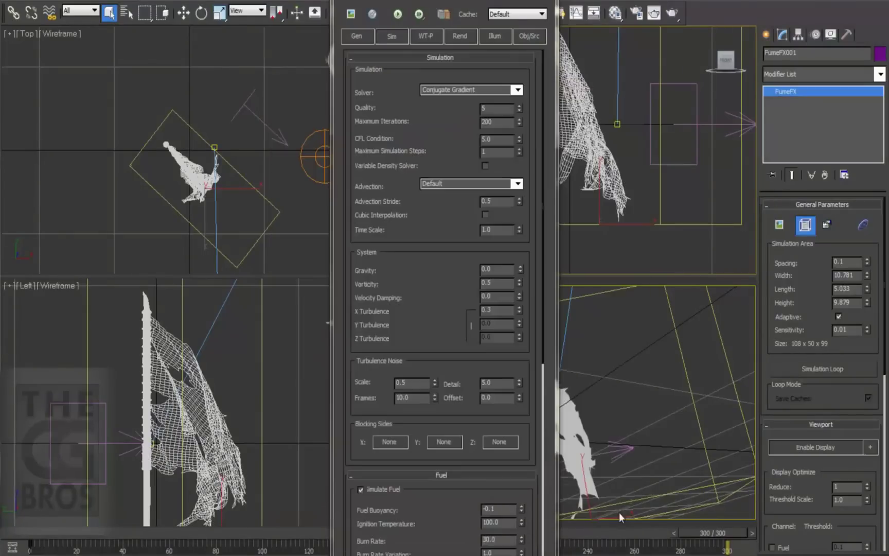
{"action": "scroll", "coordinate": [431, 266], "scroll_direction": "down", "scroll_amount": 5}
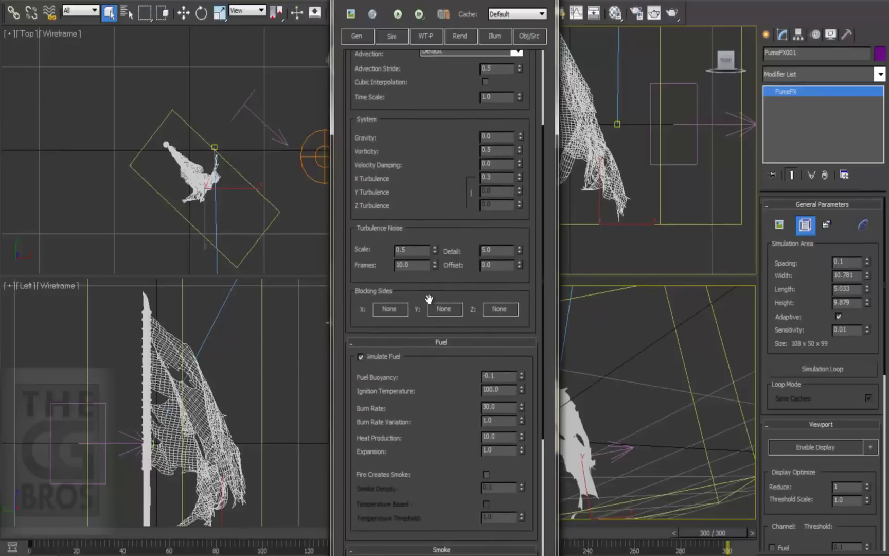
{"action": "scroll", "coordinate": [449, 242], "scroll_direction": "down", "scroll_amount": 5}
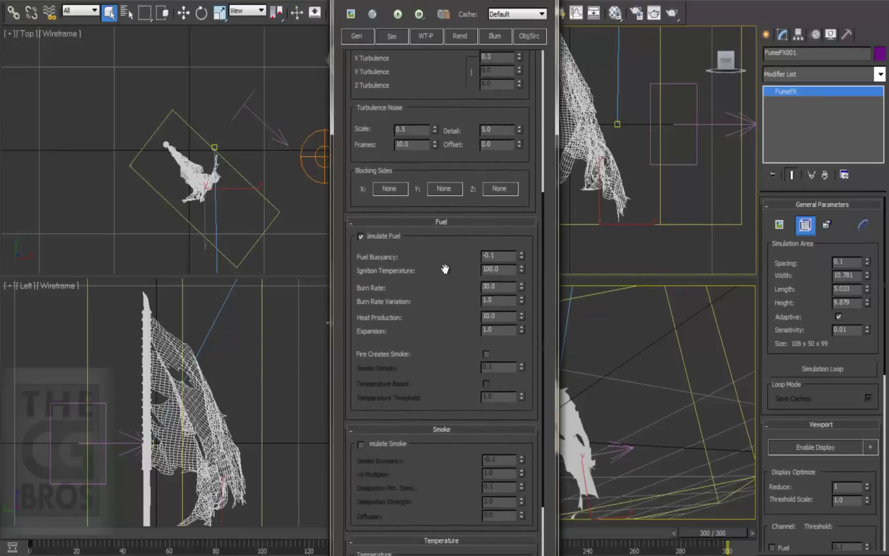
{"action": "scroll", "coordinate": [447, 248], "scroll_direction": "down", "scroll_amount": 1}
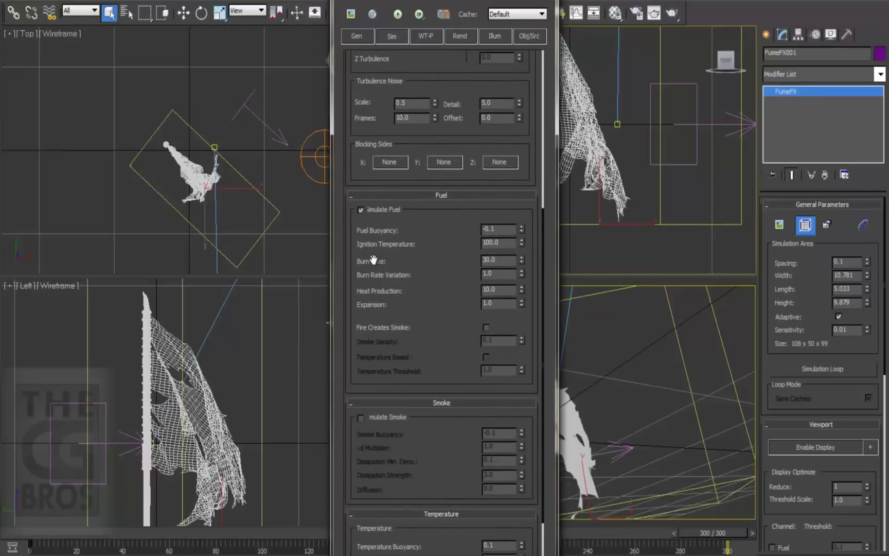
{"action": "double_click", "coordinate": [486, 259]}
{"action": "key", "text": "Return"}
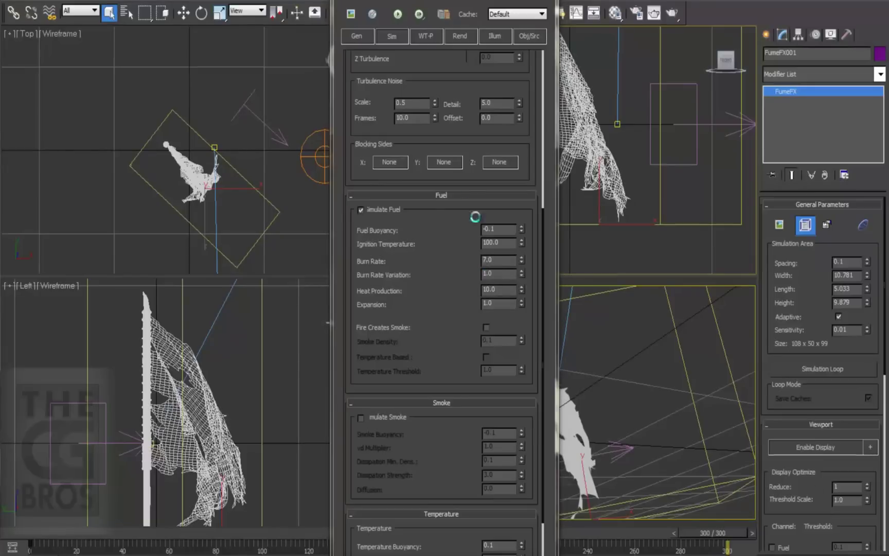
{"action": "left_click", "coordinate": [398, 14]}
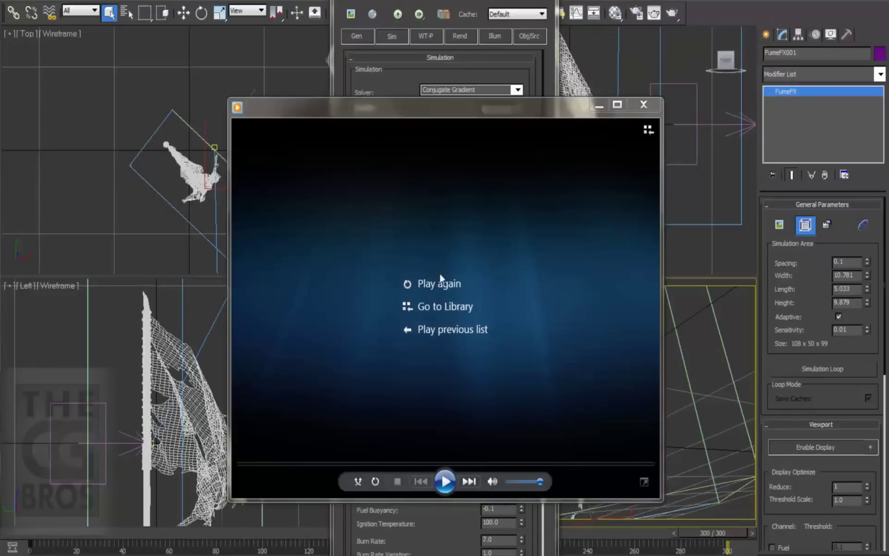
Play the Preview_07 fire clip twice to judge the 7.0 burn rate.
{"action": "left_click", "coordinate": [440, 281]}
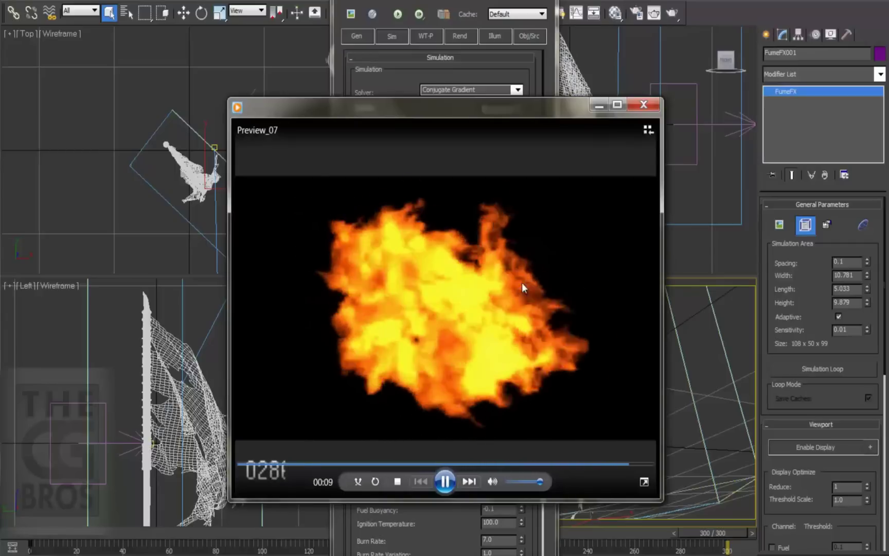
{"action": "left_click", "coordinate": [457, 283]}
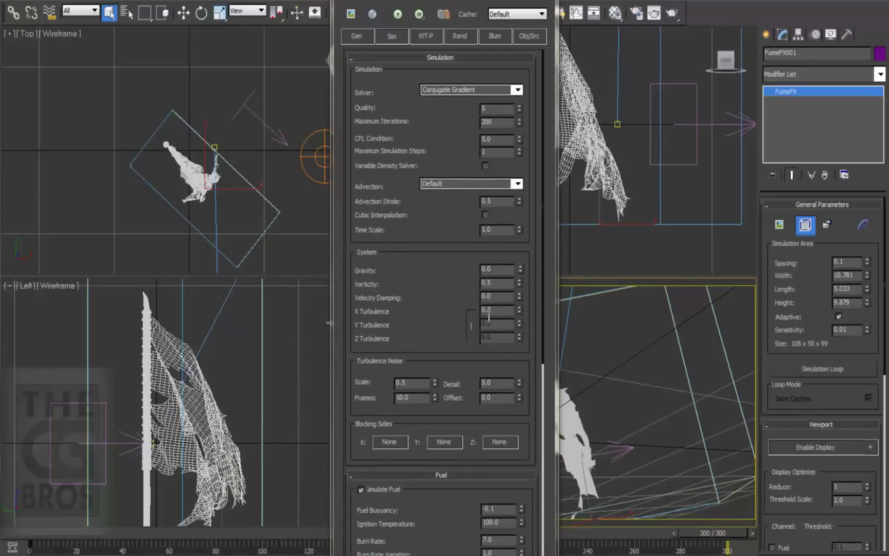
Set X Turbulence to 0.1 and Vorticity to 1.0.
{"action": "double_click", "coordinate": [499, 310]}
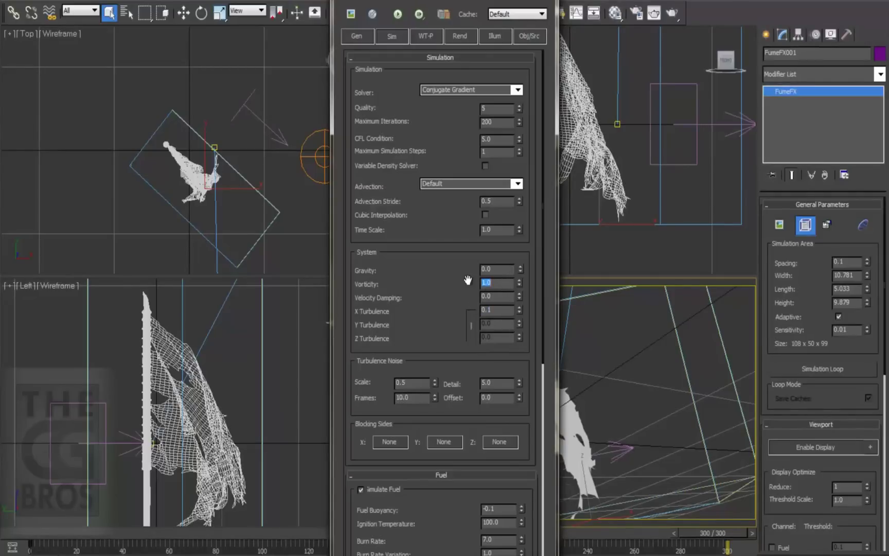
{"action": "left_click", "coordinate": [471, 325]}
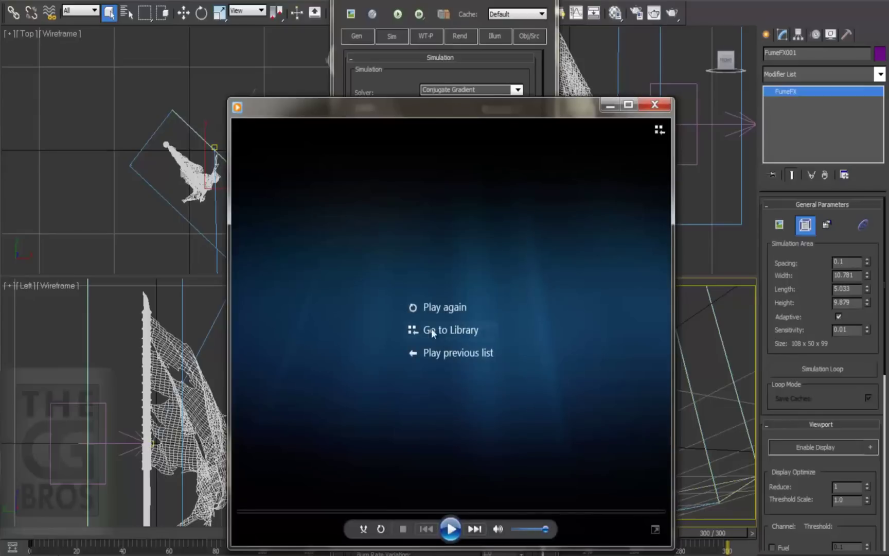
{"action": "left_click", "coordinate": [423, 307]}
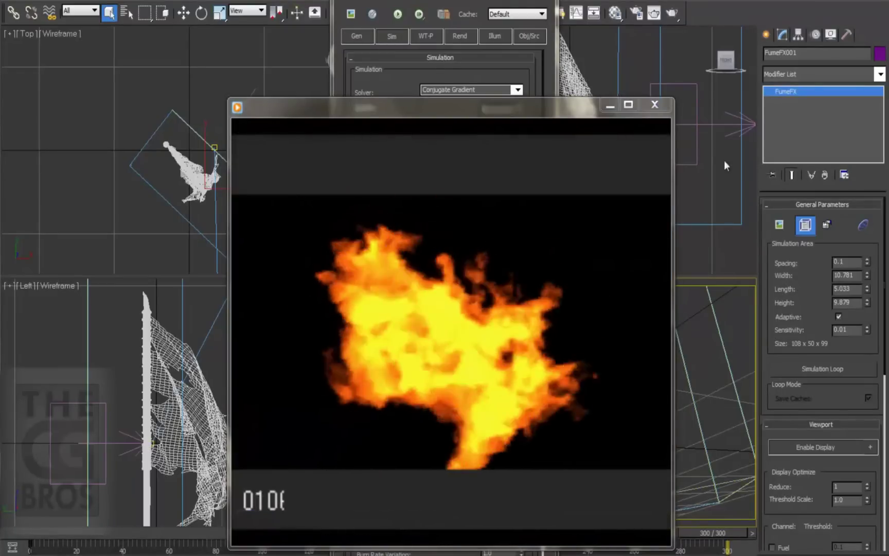
Lower fuel Expansion from 1.0 to 0.1 and rerun the simulation.
{"action": "left_click", "coordinate": [655, 104]}
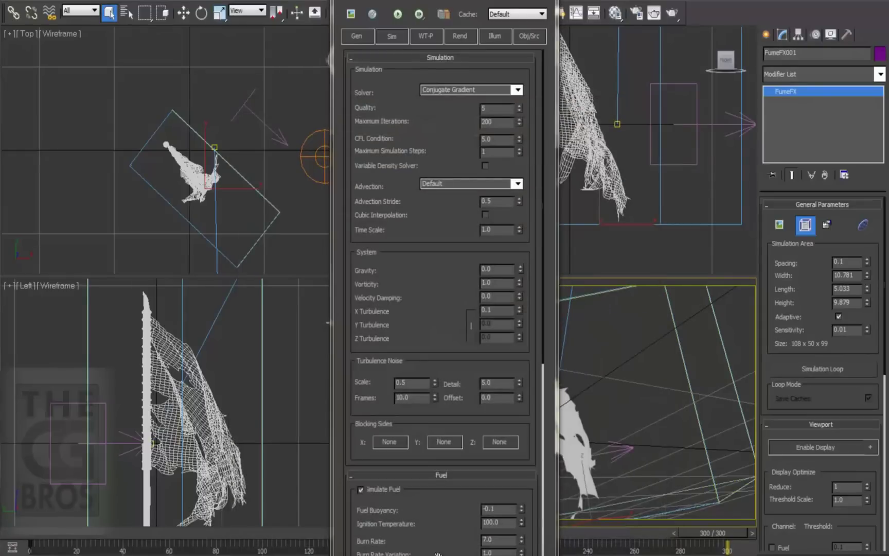
{"action": "left_click_drag", "start_coordinate": [437, 527], "coordinate": [435, 313]}
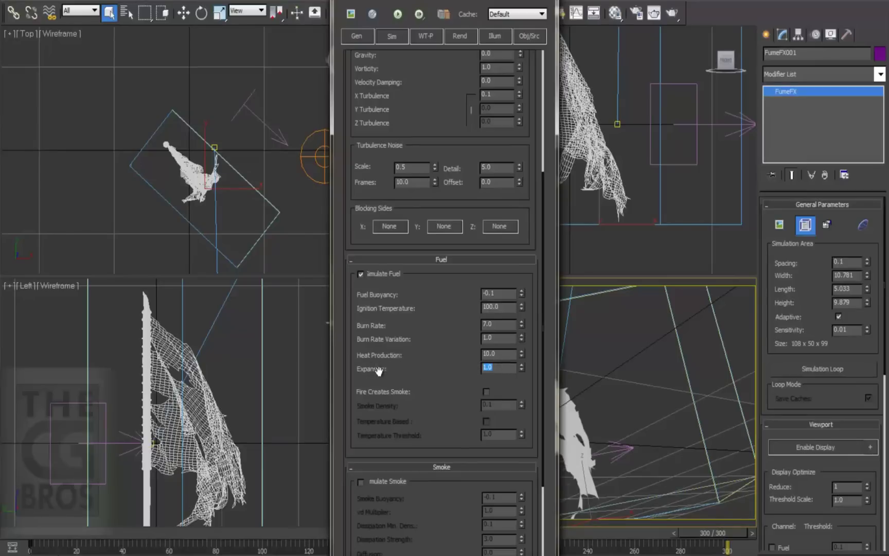
{"action": "left_click", "coordinate": [412, 368]}
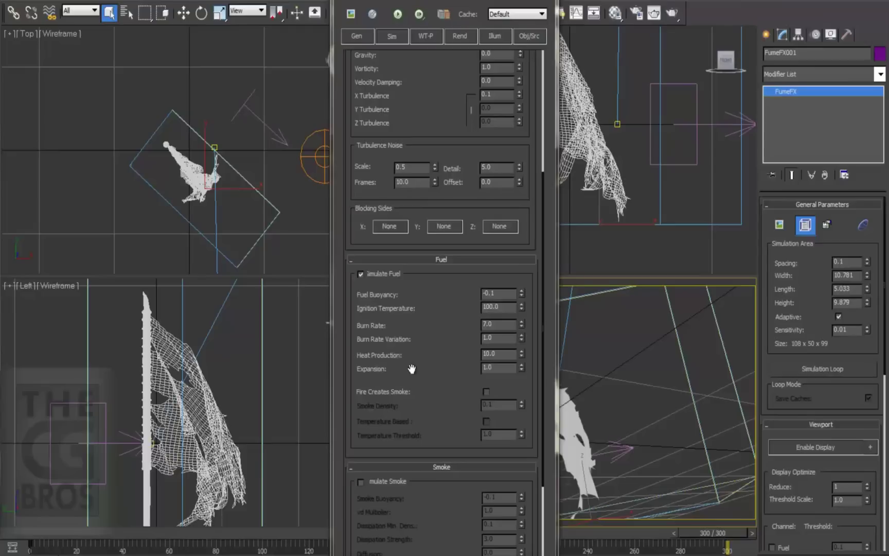
{"action": "left_click", "coordinate": [484, 367]}
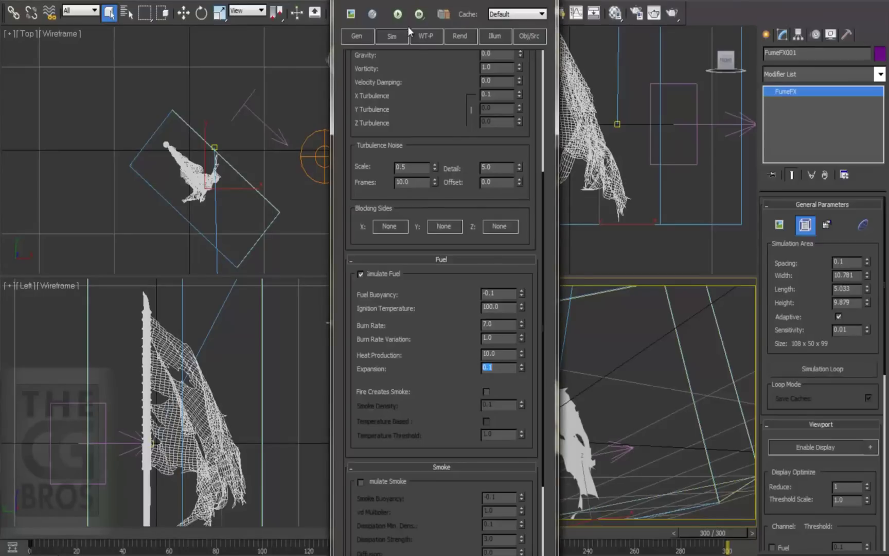
{"action": "left_click", "coordinate": [398, 14]}
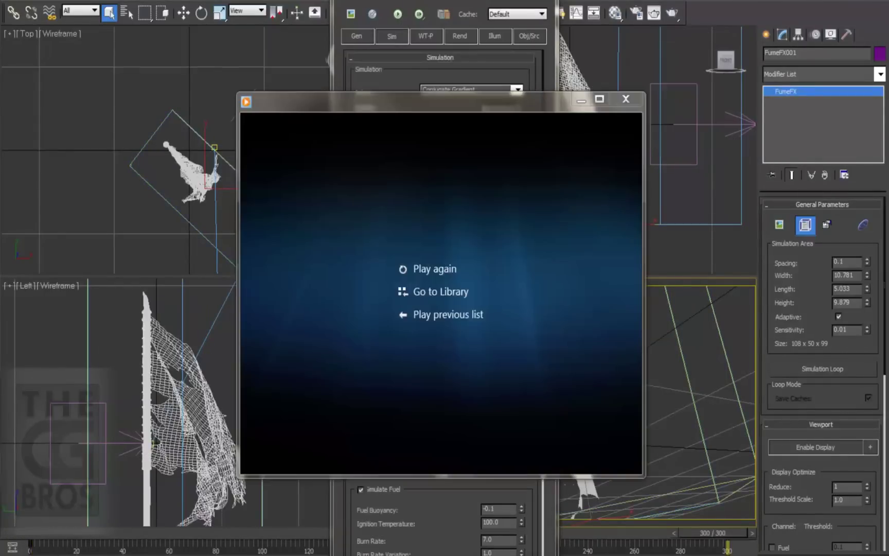
Watch the new Preview_08 fire clip, then close the player.
{"action": "left_click", "coordinate": [414, 267]}
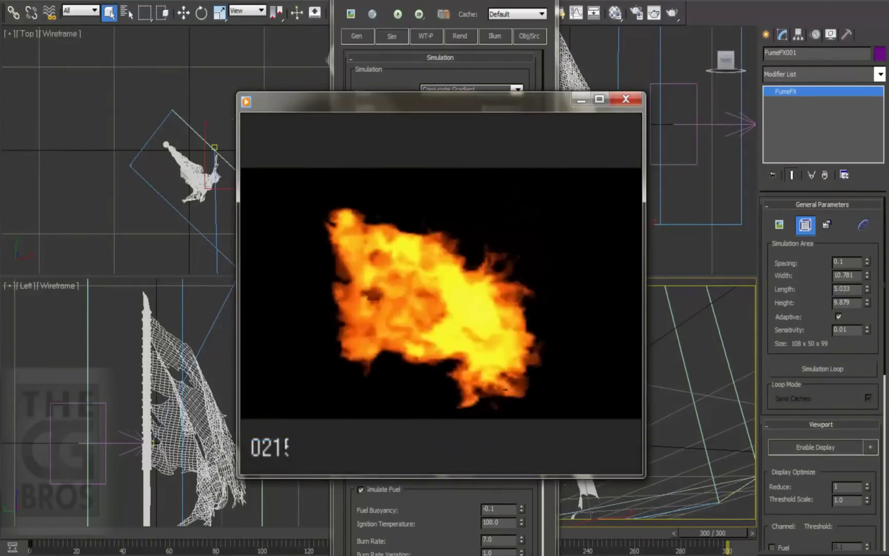
{"action": "key", "text": "alt+F4"}
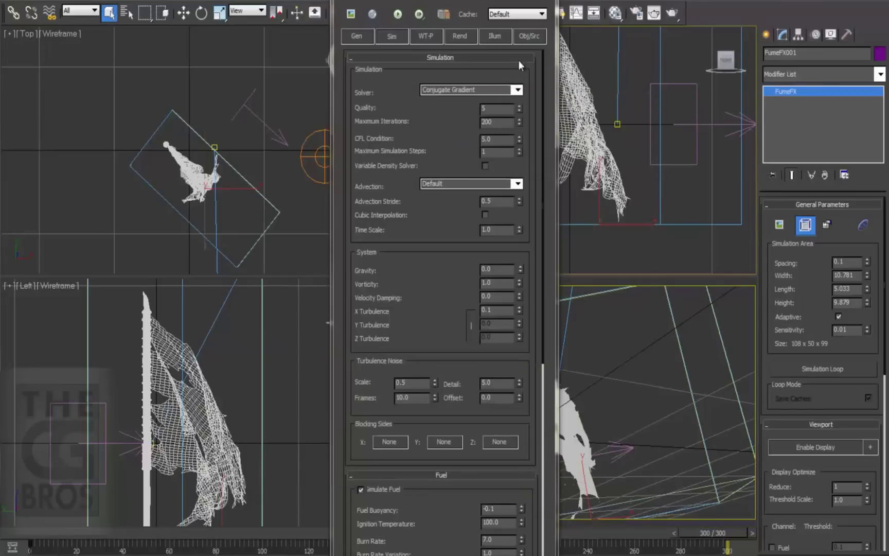
From the Obj/Src settings, run the default simulation and play its Preview_09 clip.
{"action": "left_click", "coordinate": [533, 37]}
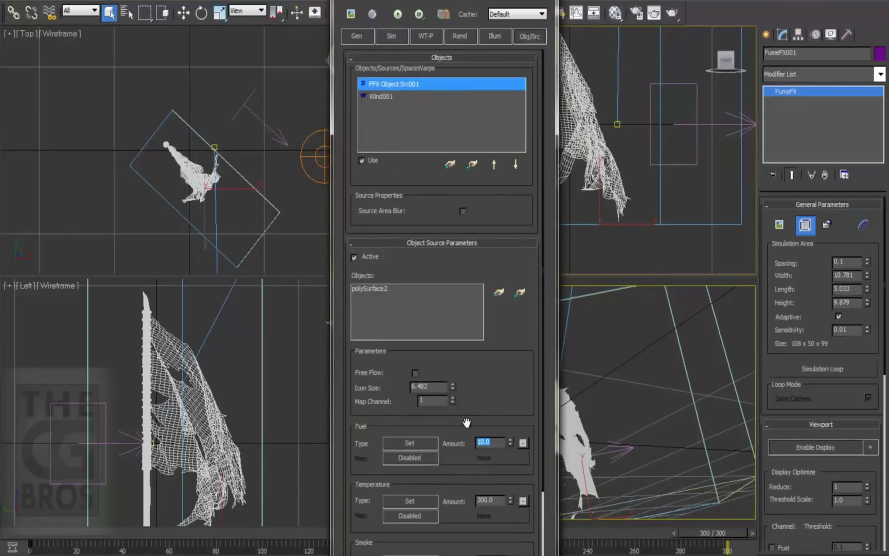
{"action": "left_click", "coordinate": [398, 14]}
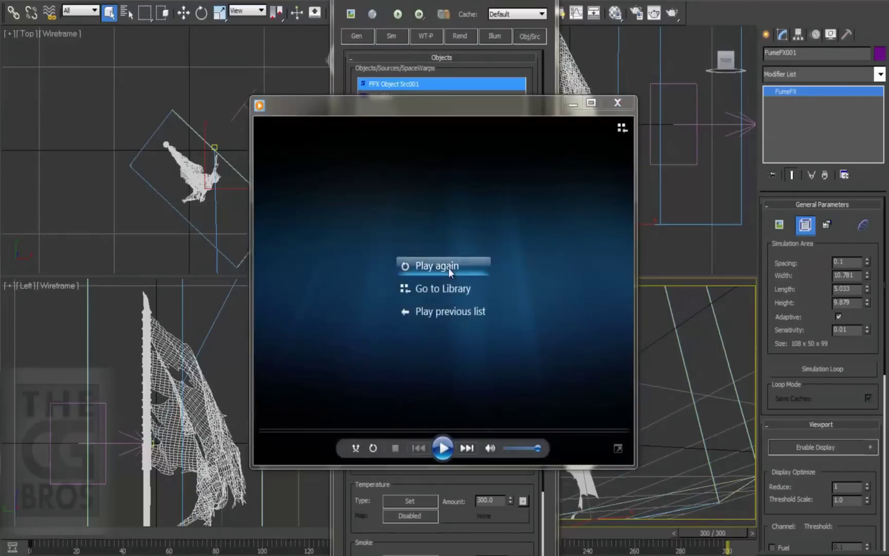
{"action": "left_click", "coordinate": [448, 266]}
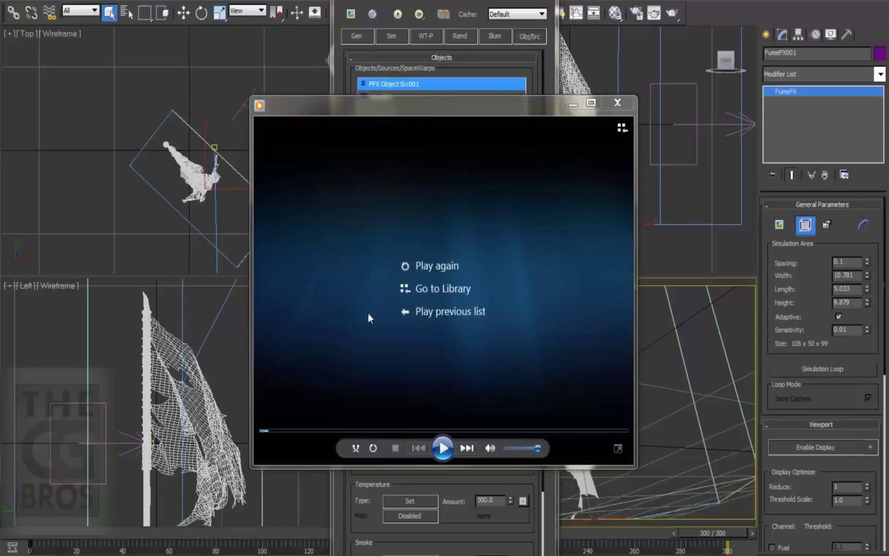
Rewatch the Preview_09 fire clip twice and return to the simulation parameters.
{"action": "left_click", "coordinate": [440, 267]}
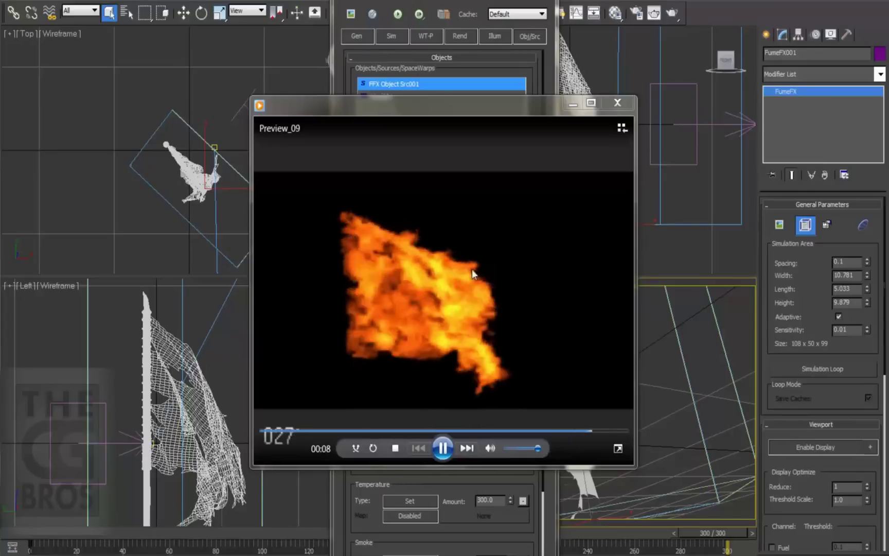
{"action": "left_click", "coordinate": [466, 260]}
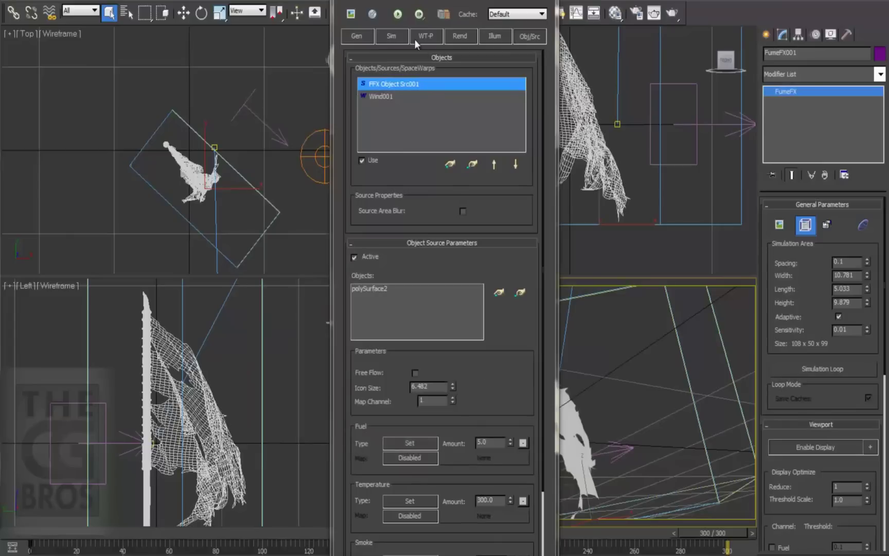
{"action": "left_click", "coordinate": [394, 34]}
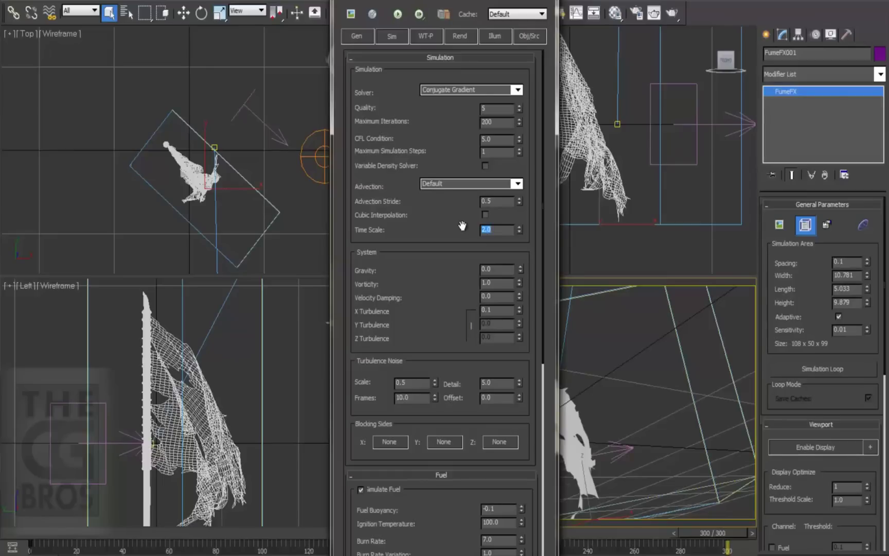
Commit a Time Scale of 2.0 and switch Fire Color to a gradient.
{"action": "key", "text": "Return"}
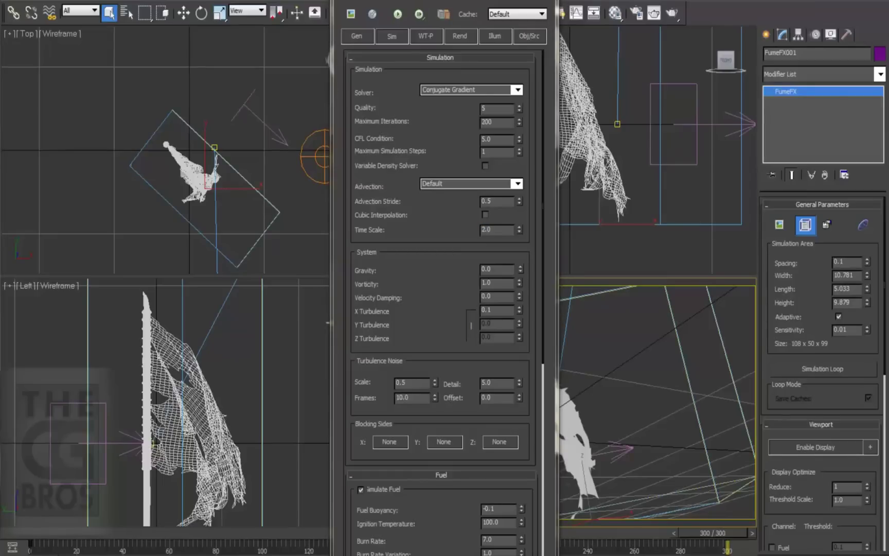
{"action": "left_click", "coordinate": [459, 36]}
{"action": "scroll", "coordinate": [395, 293], "scroll_direction": "down", "scroll_amount": 4}
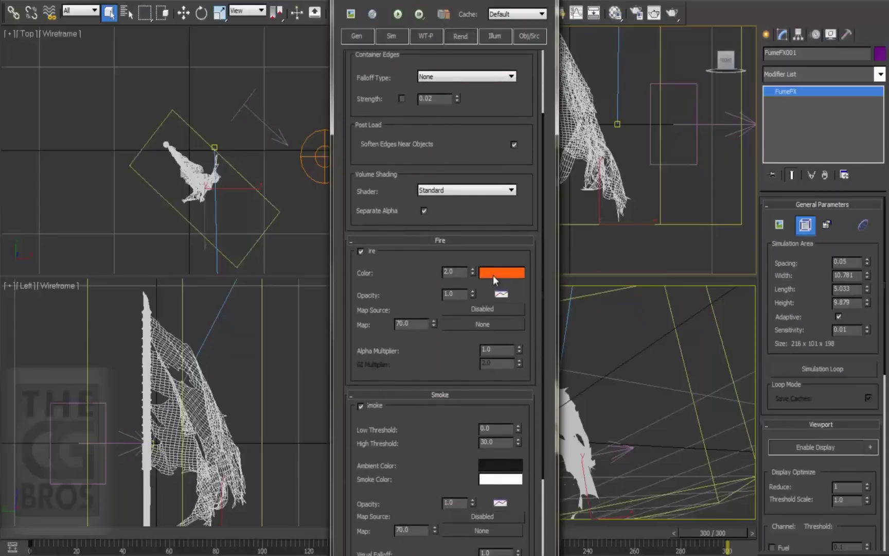
{"action": "right_click", "coordinate": [495, 273]}
{"action": "left_click", "coordinate": [516, 282]}
{"action": "left_click", "coordinate": [499, 272]}
Add a second key to the fire gradient and recolour the first key.
{"action": "left_click", "coordinate": [412, 323]}
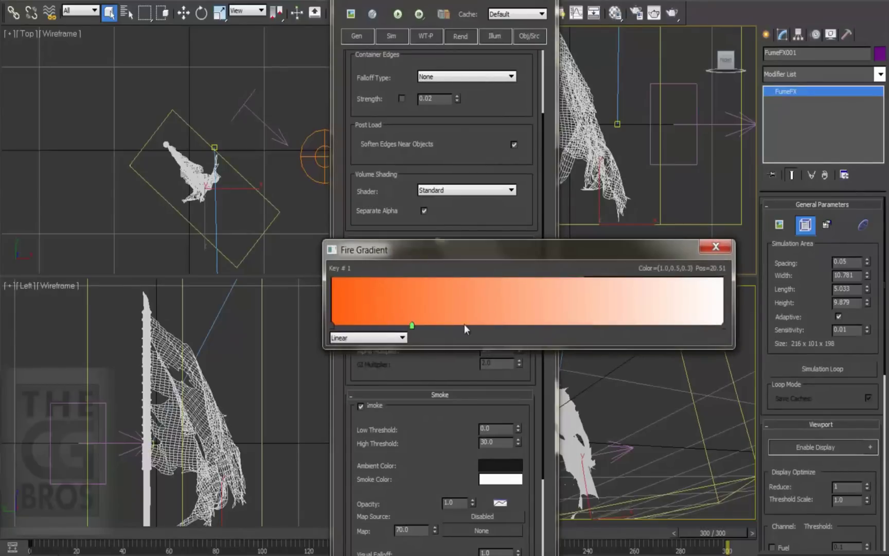
{"action": "left_click", "coordinate": [464, 324]}
{"action": "double_click", "coordinate": [412, 324]}
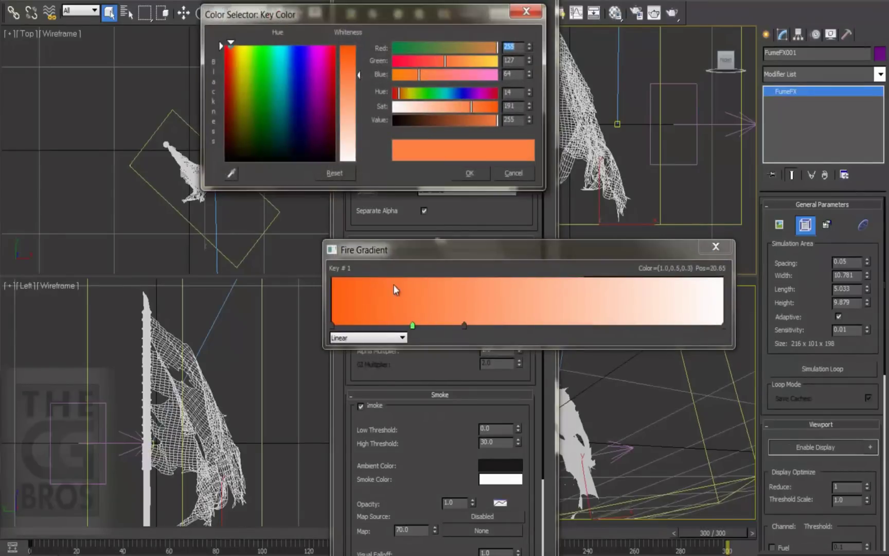
{"action": "left_click_drag", "start_coordinate": [291, 142], "coordinate": [267, 75]}
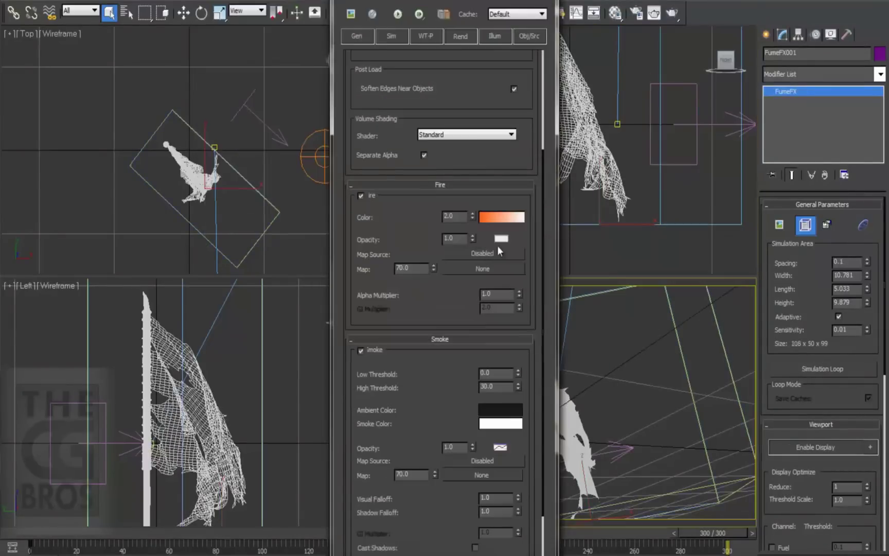
Inspect the fire opacity curve, then set Fire Color back to solid orange.
{"action": "left_click", "coordinate": [502, 239]}
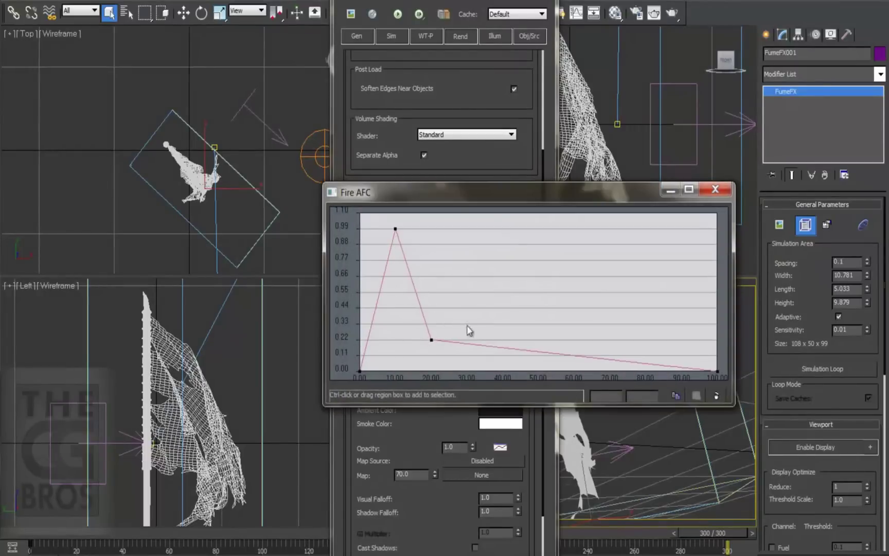
{"action": "left_click", "coordinate": [716, 190]}
{"action": "right_click", "coordinate": [519, 217]}
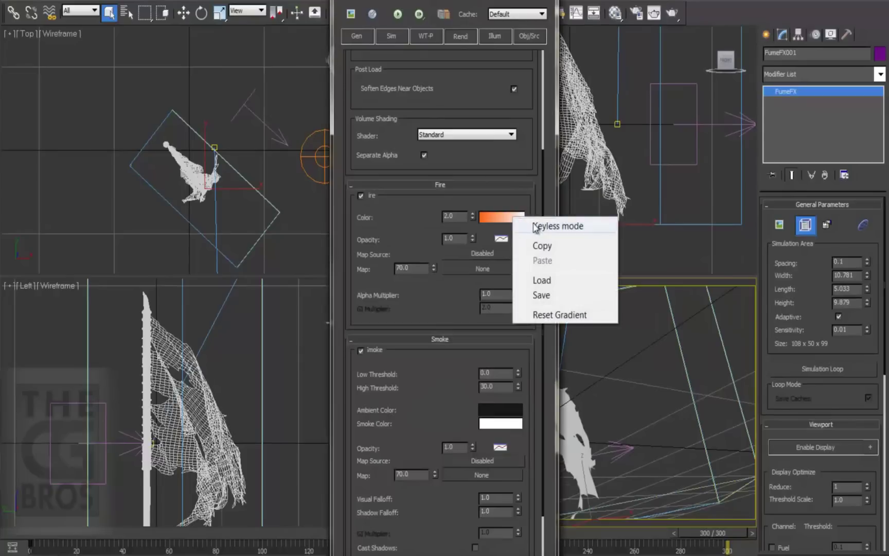
{"action": "left_click", "coordinate": [541, 227]}
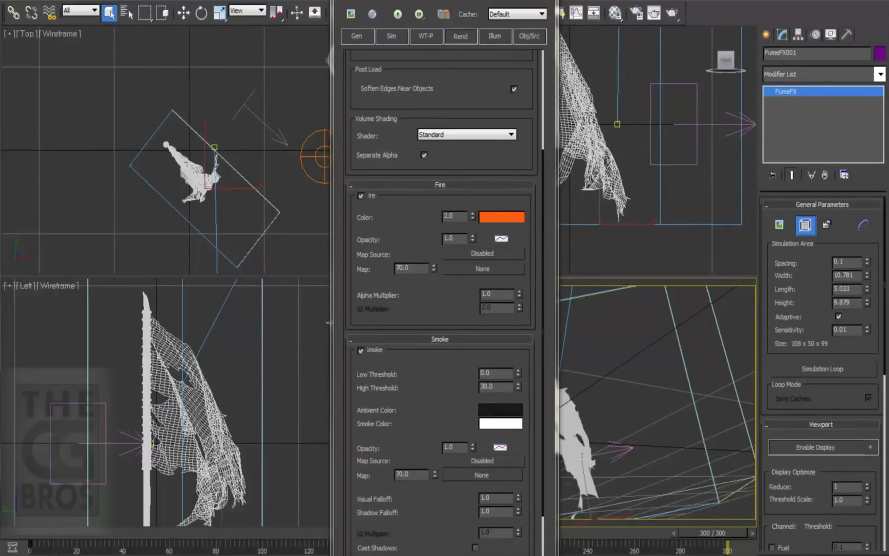
Set grid Spacing to 0.05 for a 216 x 101 x 198 grid and simulate.
{"action": "left_click", "coordinate": [353, 35]}
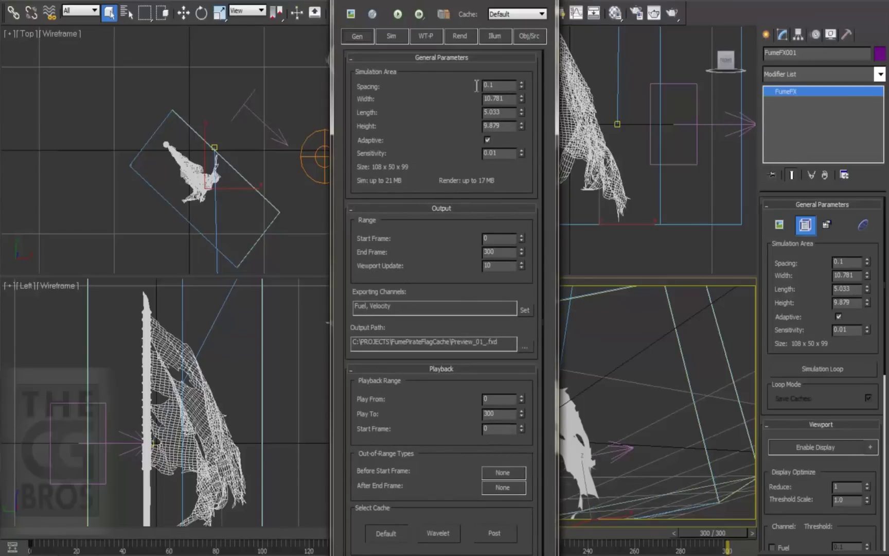
{"action": "double_click", "coordinate": [509, 87]}
{"action": "key", "text": "Return"}
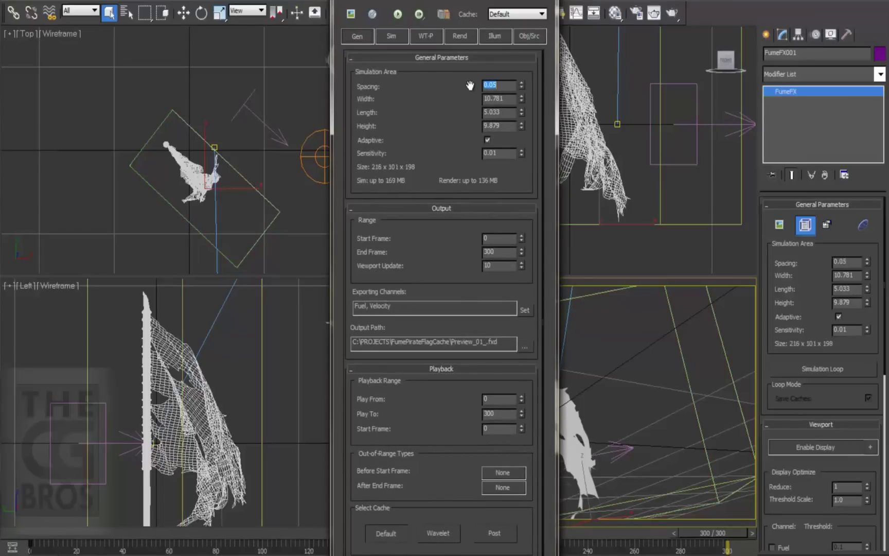
{"action": "left_click", "coordinate": [398, 14]}
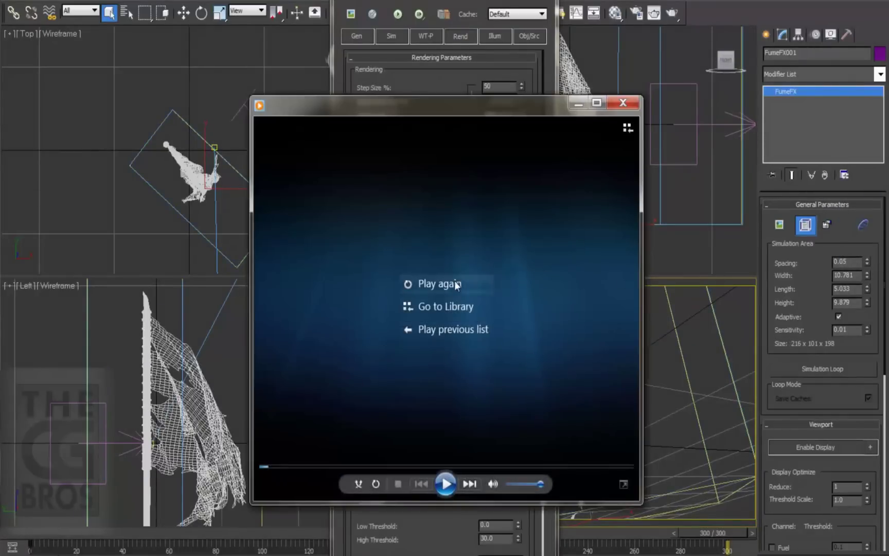
Watch Preview_10, move the Output Preview window aside, and return to the rendering parameters.
{"action": "left_click", "coordinate": [453, 284]}
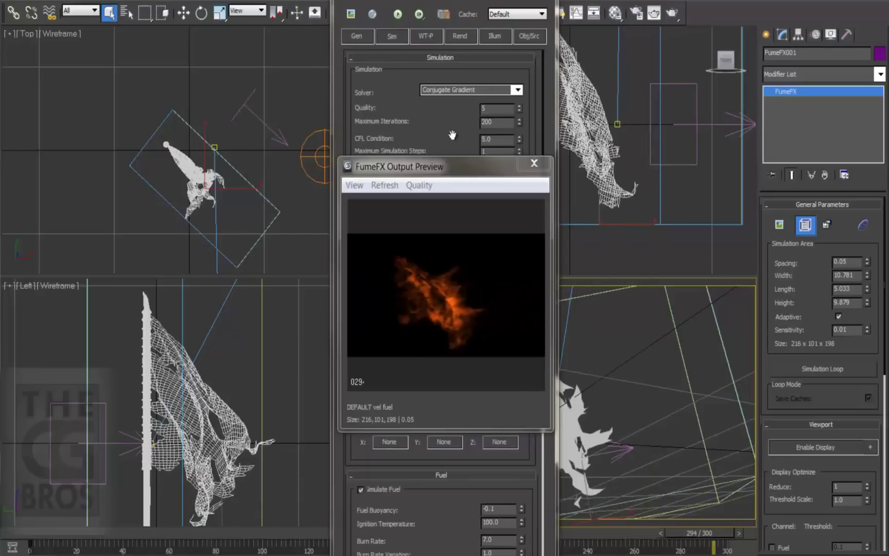
{"action": "left_click_drag", "start_coordinate": [453, 166], "coordinate": [226, 99]}
{"action": "left_click", "coordinate": [461, 38]}
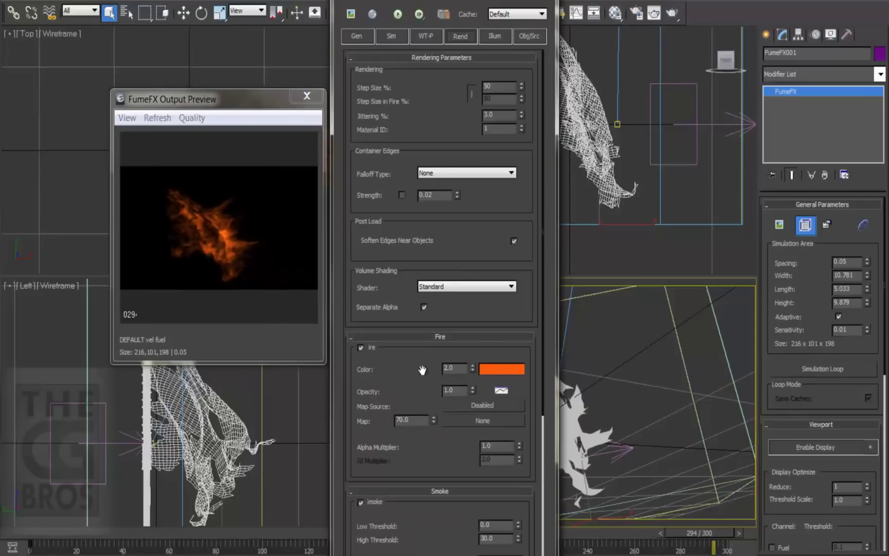
Disable the FumeFX fire Opacity curve so it uses solid white, and close the Output Preview.
{"action": "right_click", "coordinate": [500, 390]}
{"action": "left_click", "coordinate": [528, 398]}
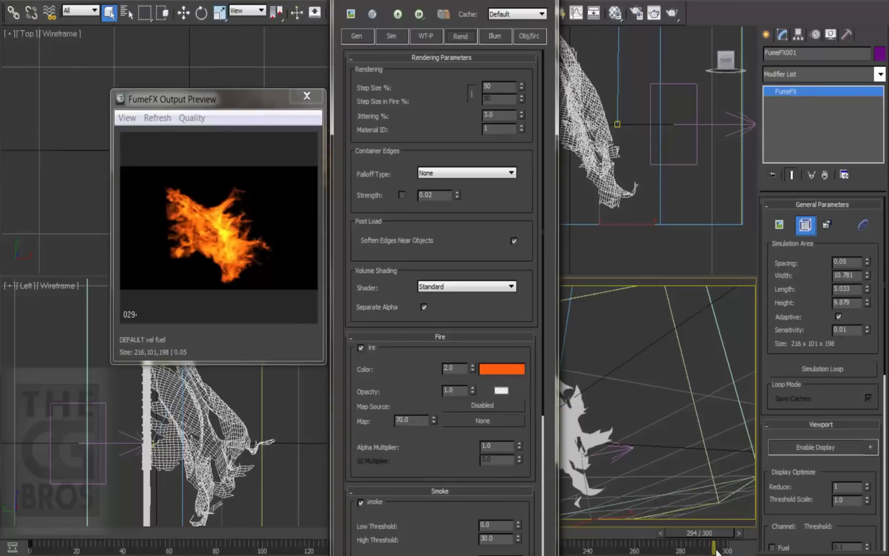
{"action": "key", "text": "Escape"}
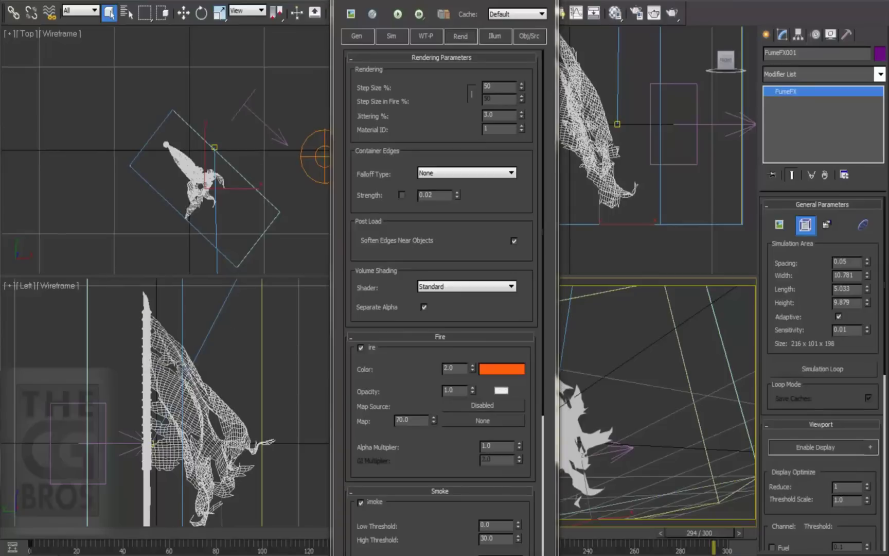